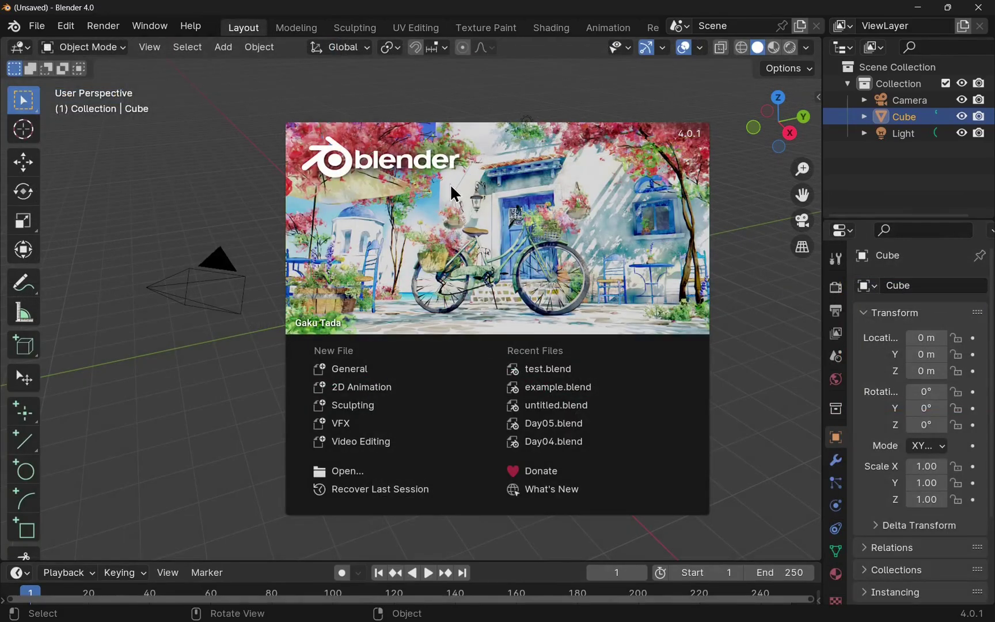
Step: Dismiss the splash screen, deselect the cube and add the General > Geometry Nodes workspace
left_click(361, 380)
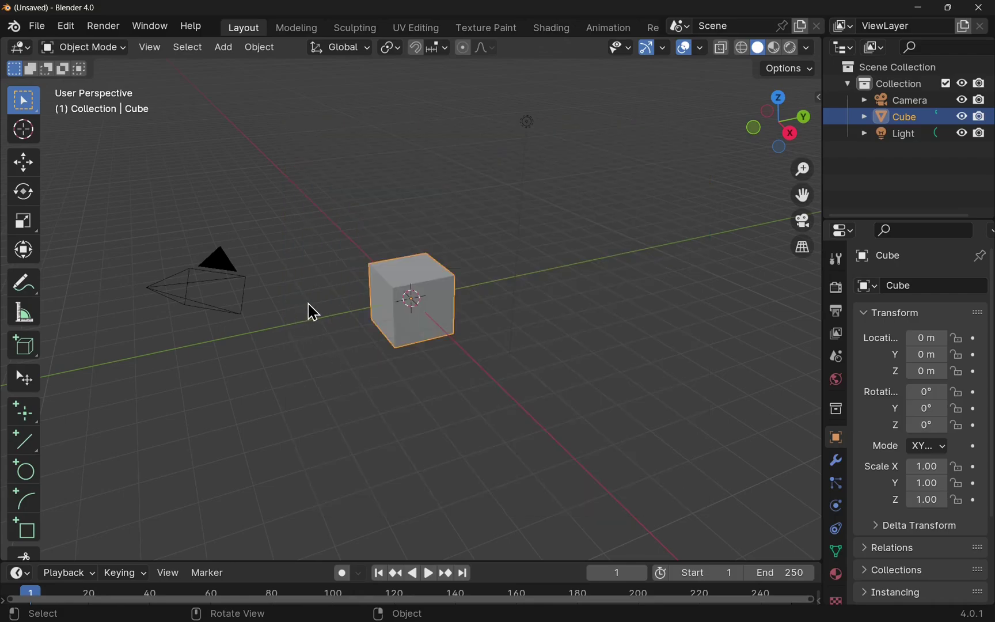
left_click(314, 313)
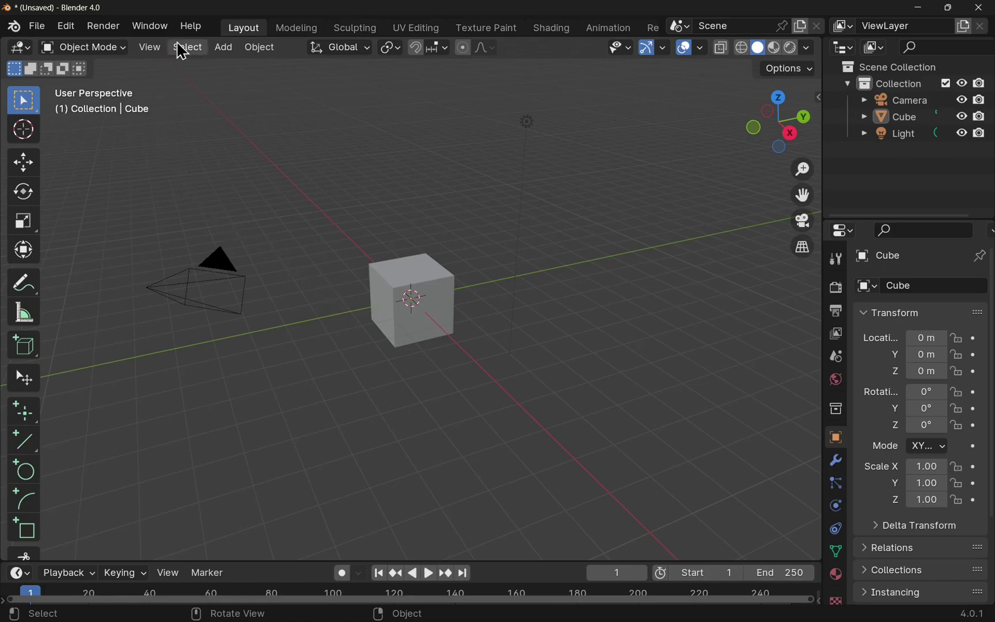
scroll(597, 36, "down", 4)
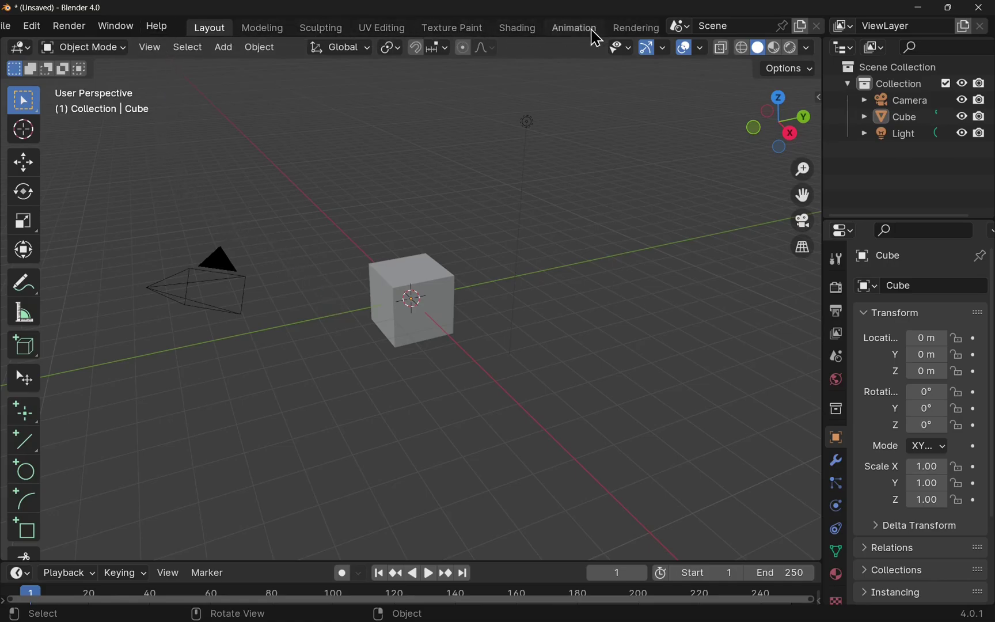
scroll(597, 38, "down", 10)
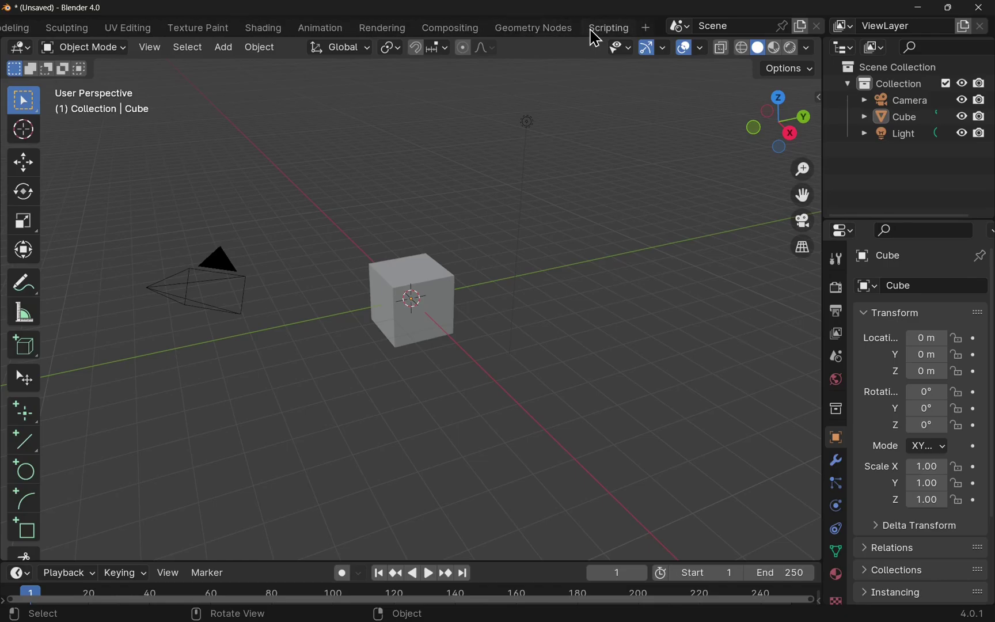
left_click(648, 35)
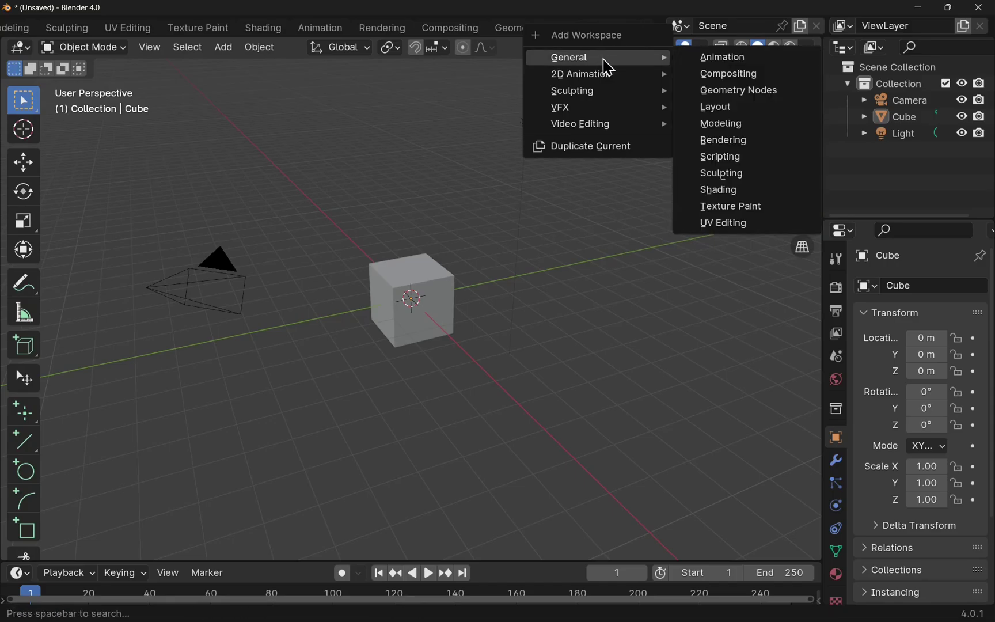
left_click(743, 94)
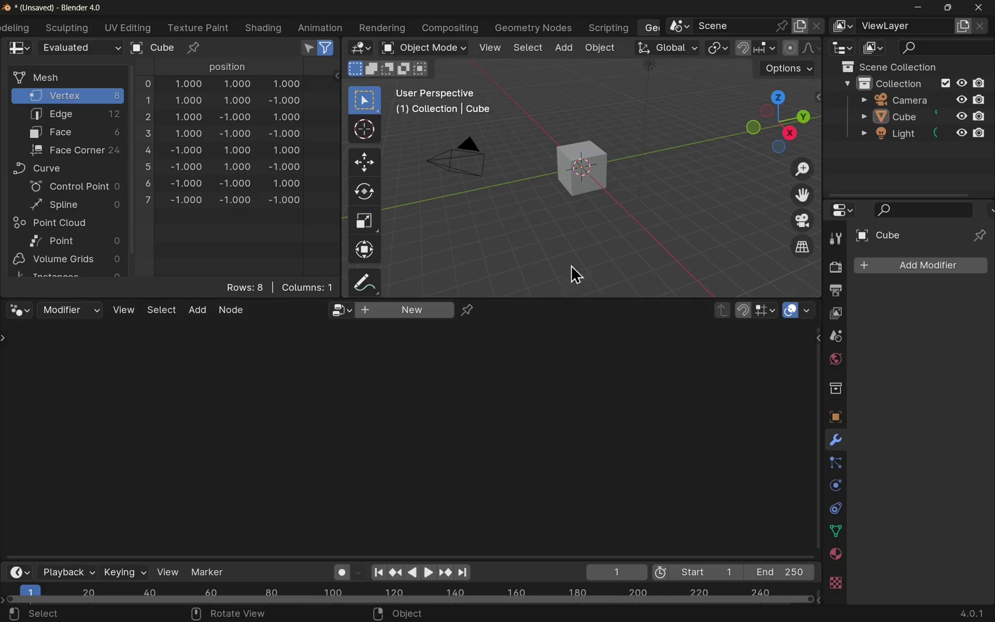
Step: Select the Cube, add a Geometry Nodes modifier to it and create a new node group
left_click(906, 130)
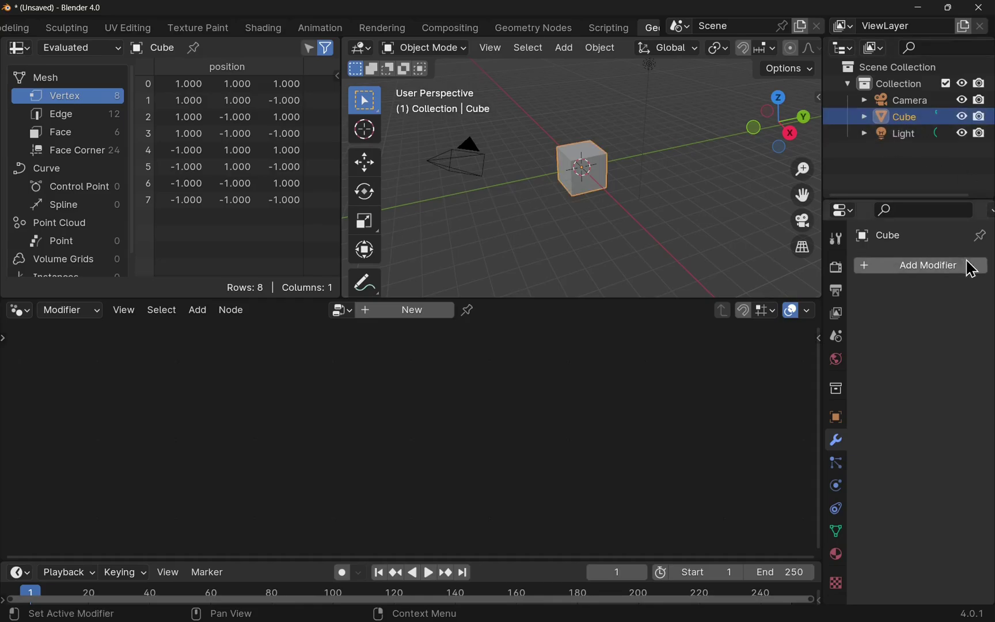
left_click(951, 274)
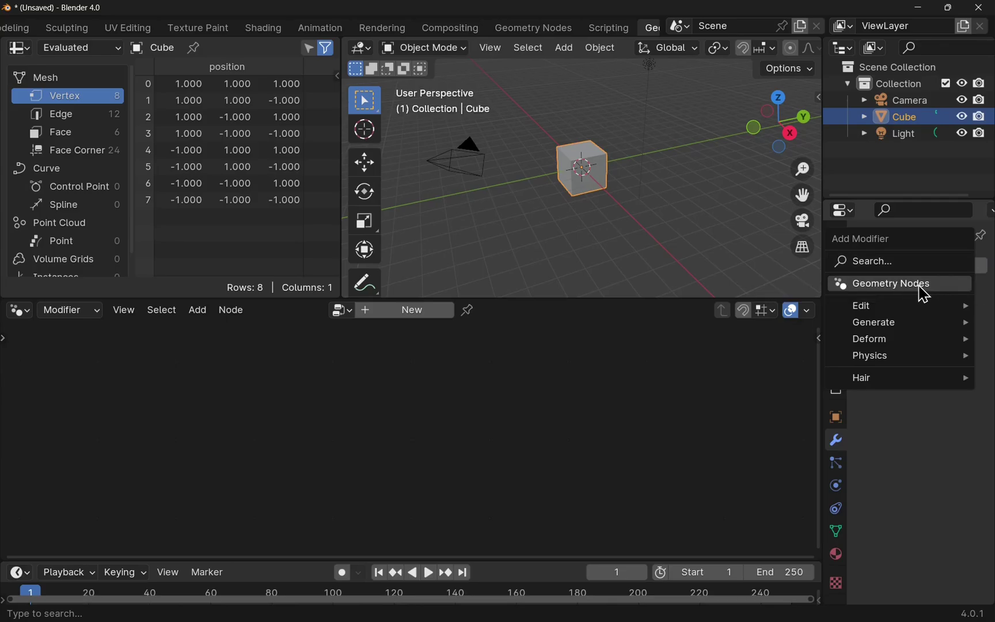
left_click(924, 285)
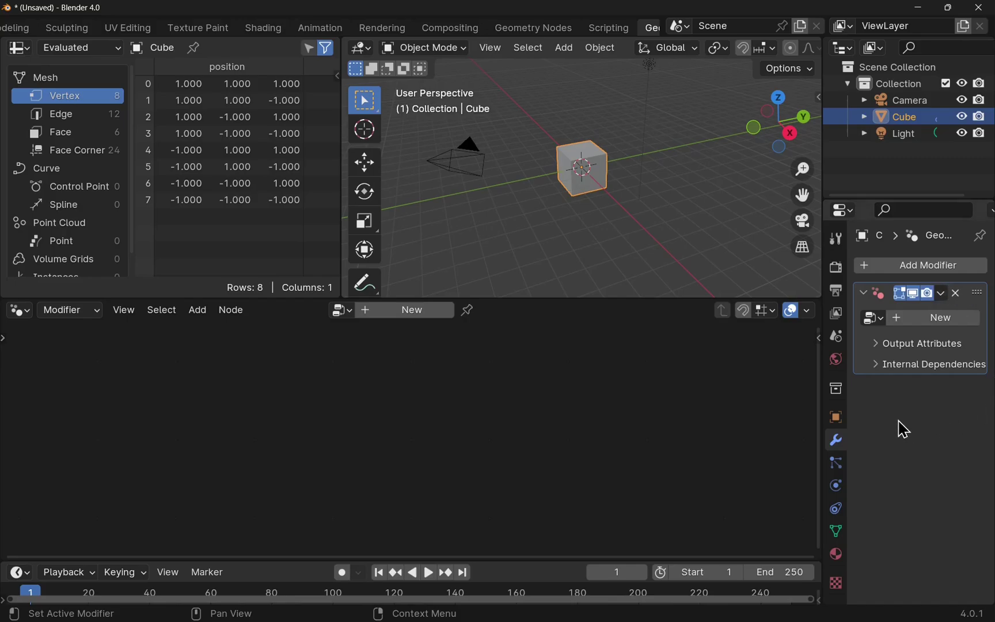
left_click(939, 323)
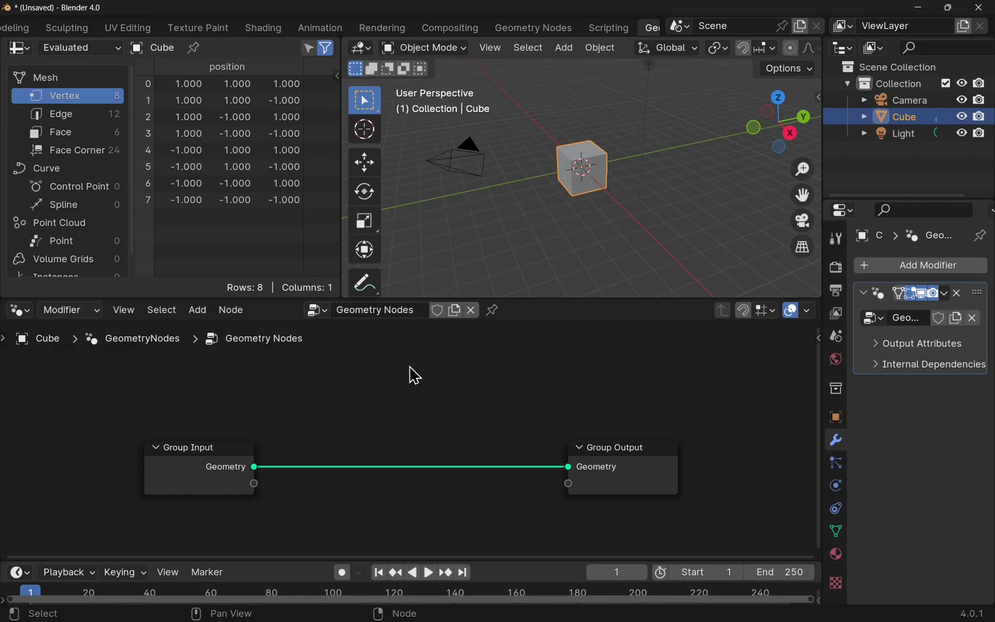
Step: Rename the node group to 'Transform'
left_click(411, 310)
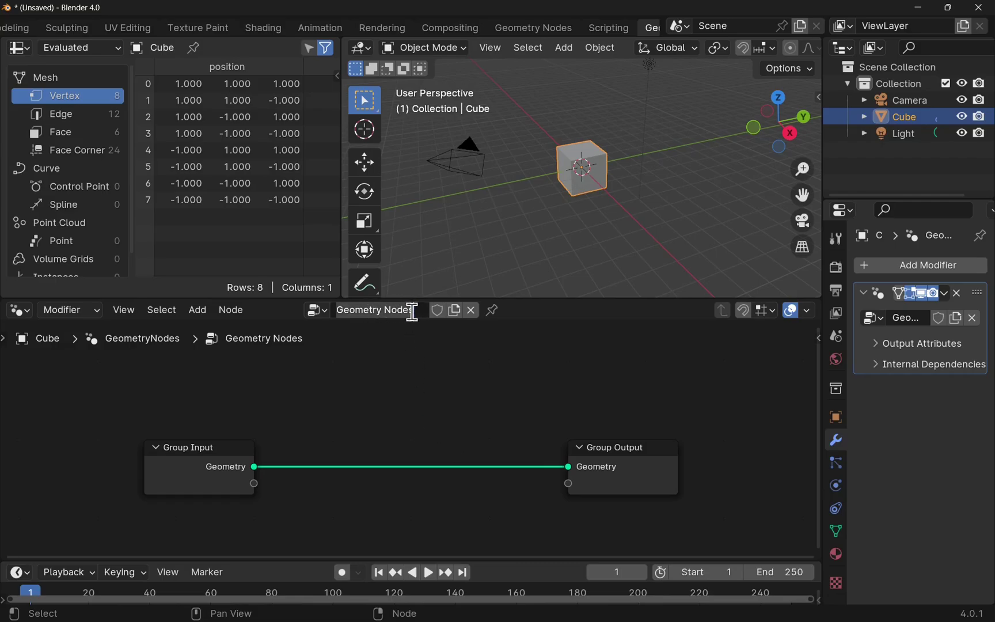
type("Tra")
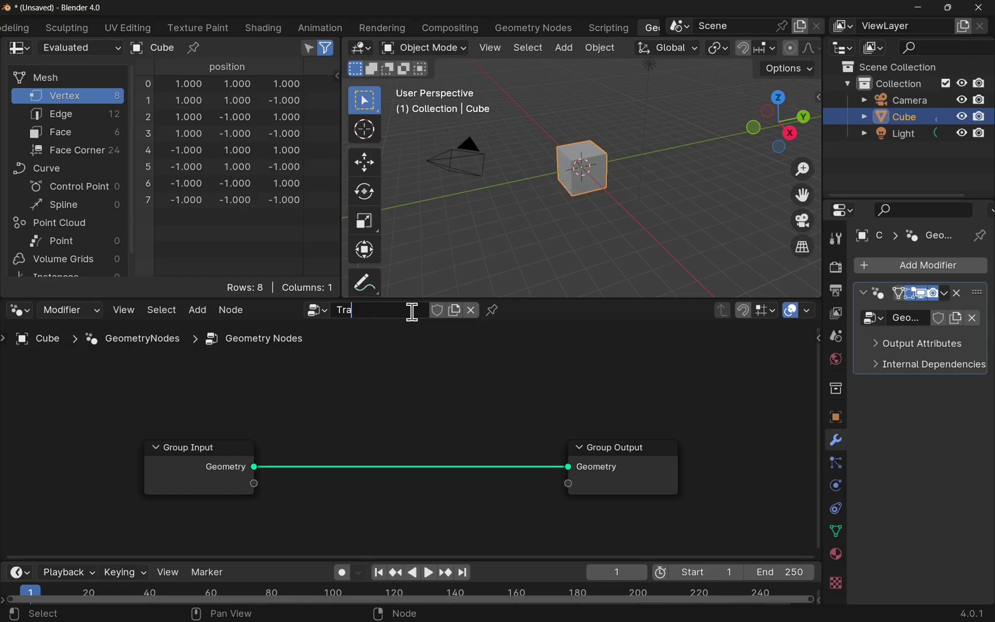
type("nsform")
key("Return")
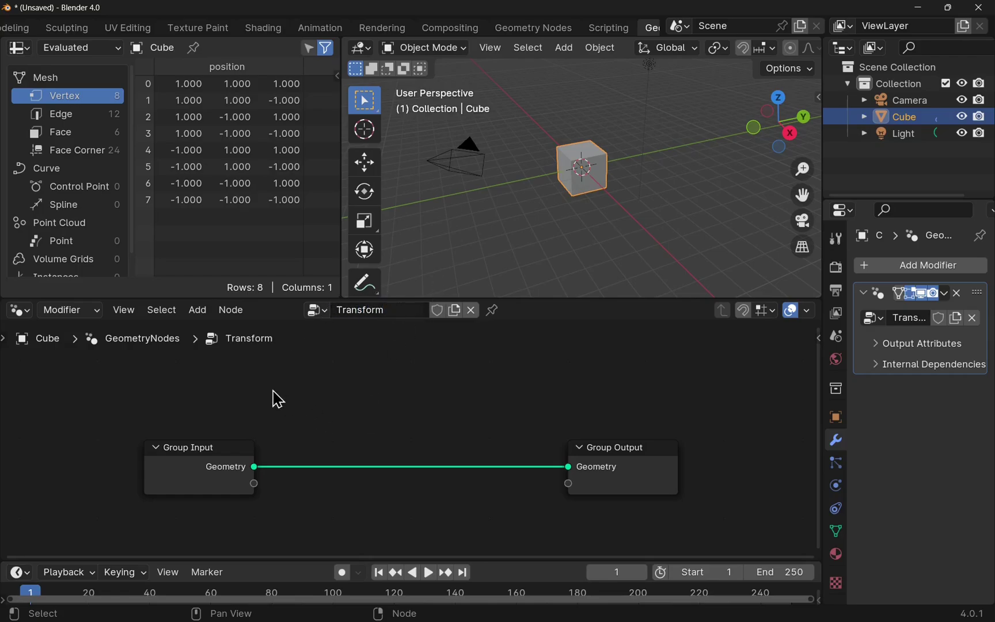
Step: Add a Transform Geometry node from Geometry > Operations
left_click(197, 311)
mouse_move(232, 395)
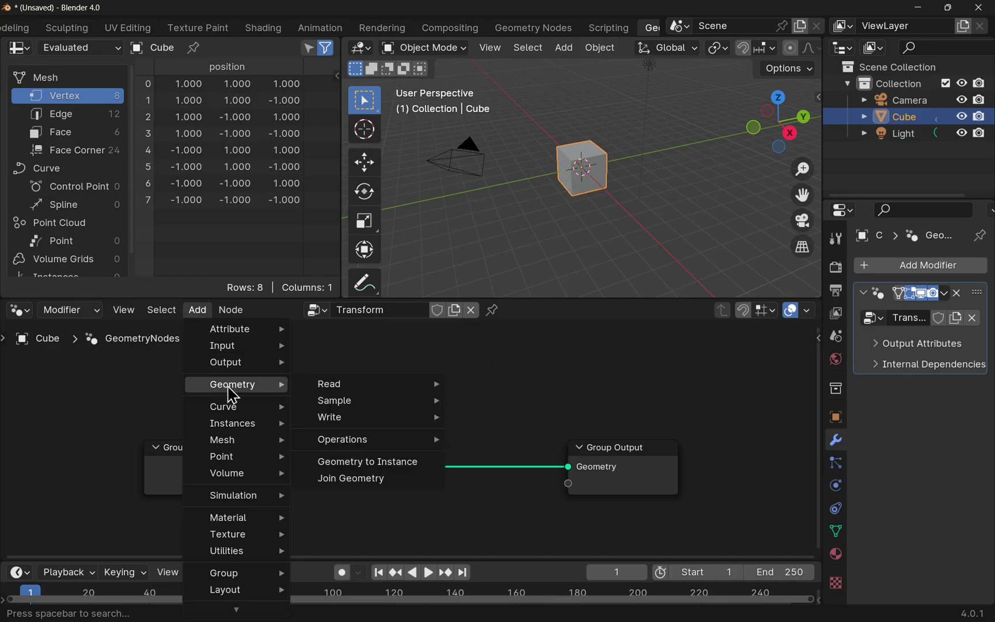
mouse_move(389, 449)
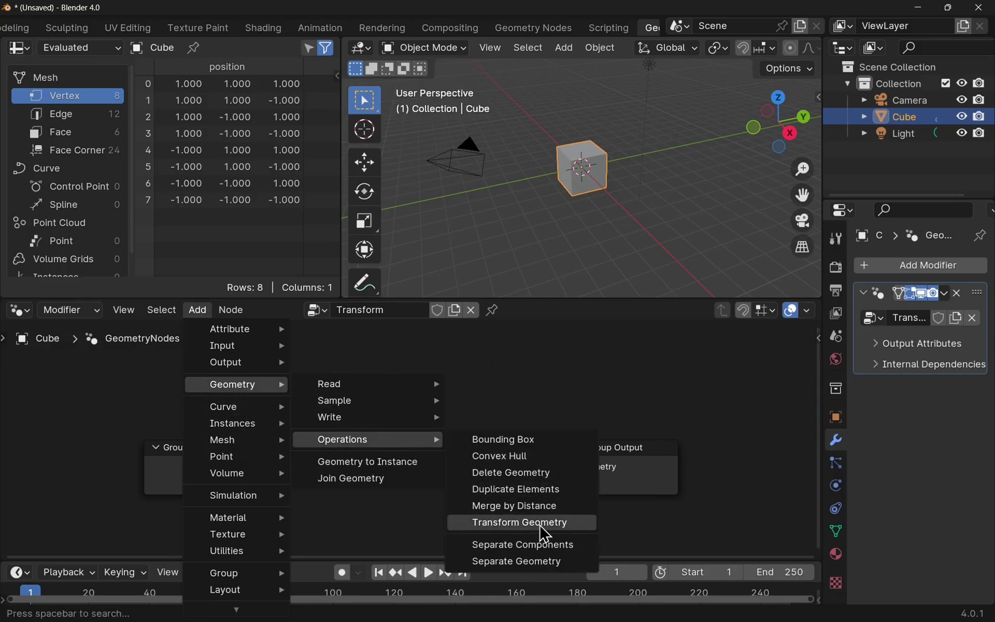
left_click(543, 534)
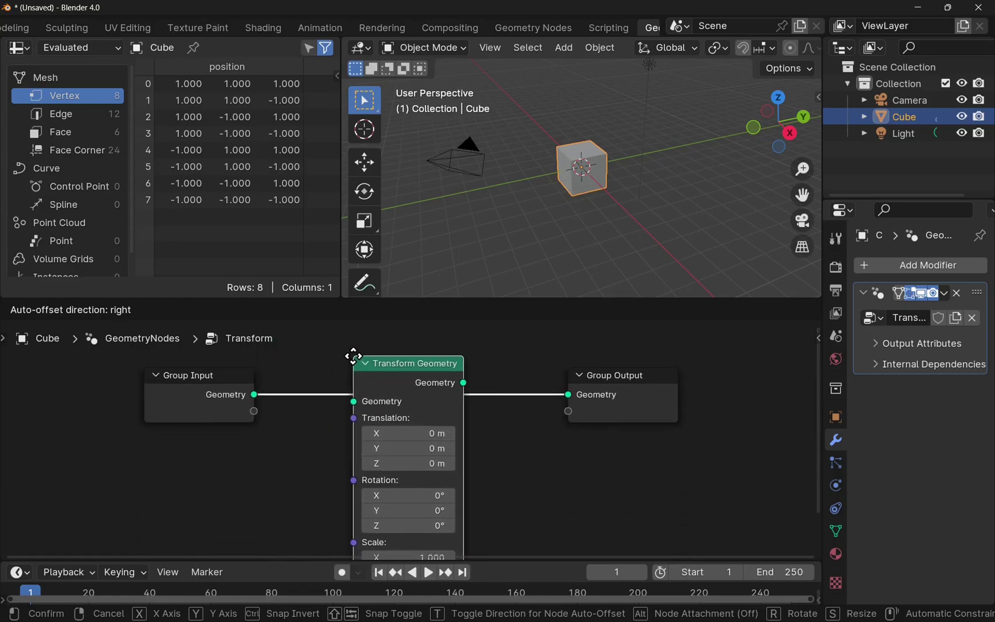
Step: Drop the Transform Geometry node onto the Group Input–Group Output link and nudge it up-left
left_click(354, 357)
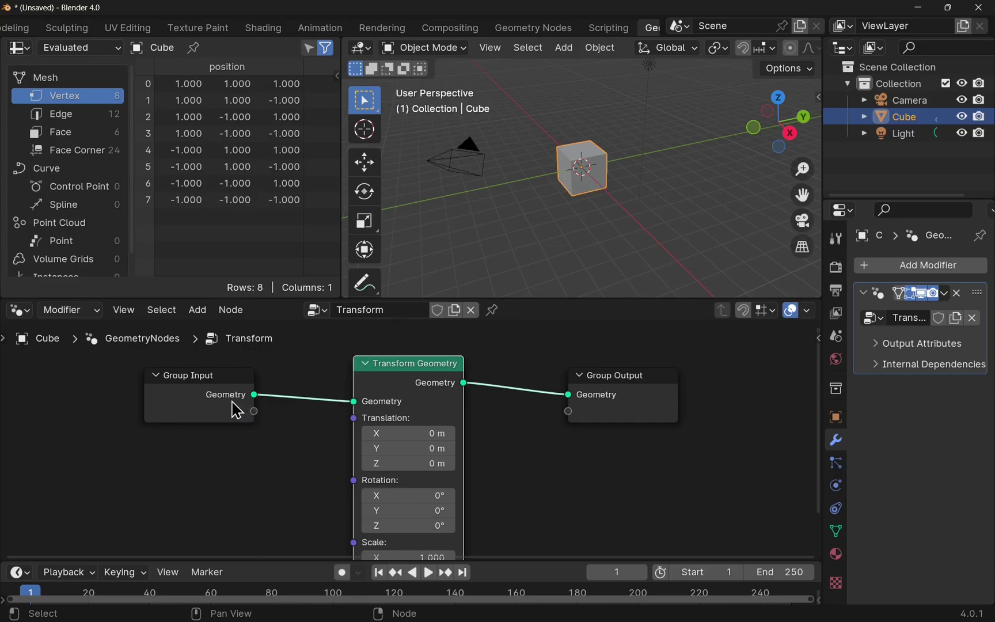
mouse_move(236, 404)
left_click_drag(410, 365, 355, 358)
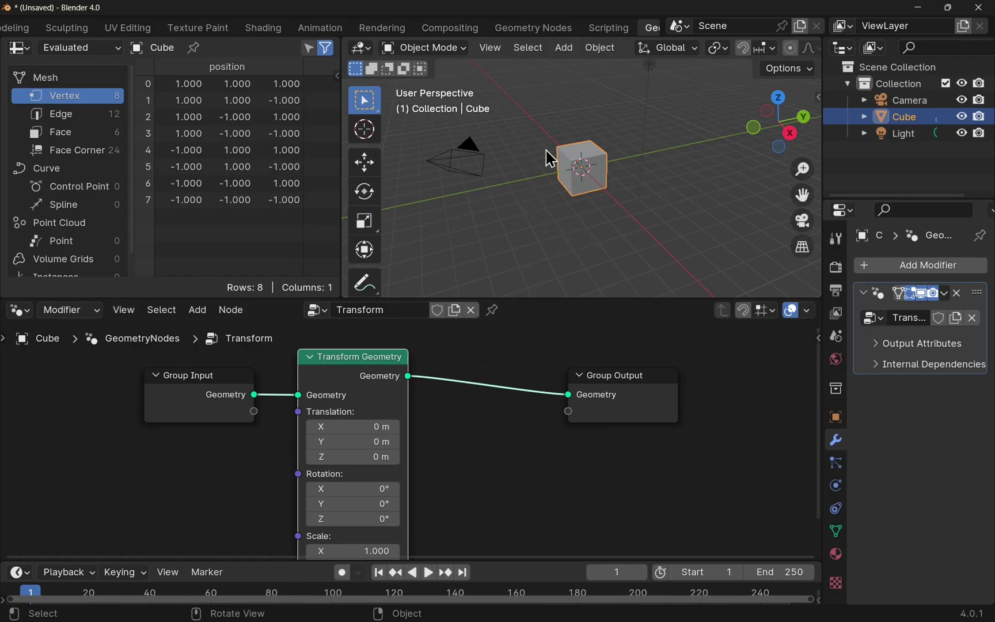
Step: Set Transform Geometry translation to 2.4, 5.6, 0.5 m and scale X −2.7, Y −2.0
scroll(349, 451, "down", 1)
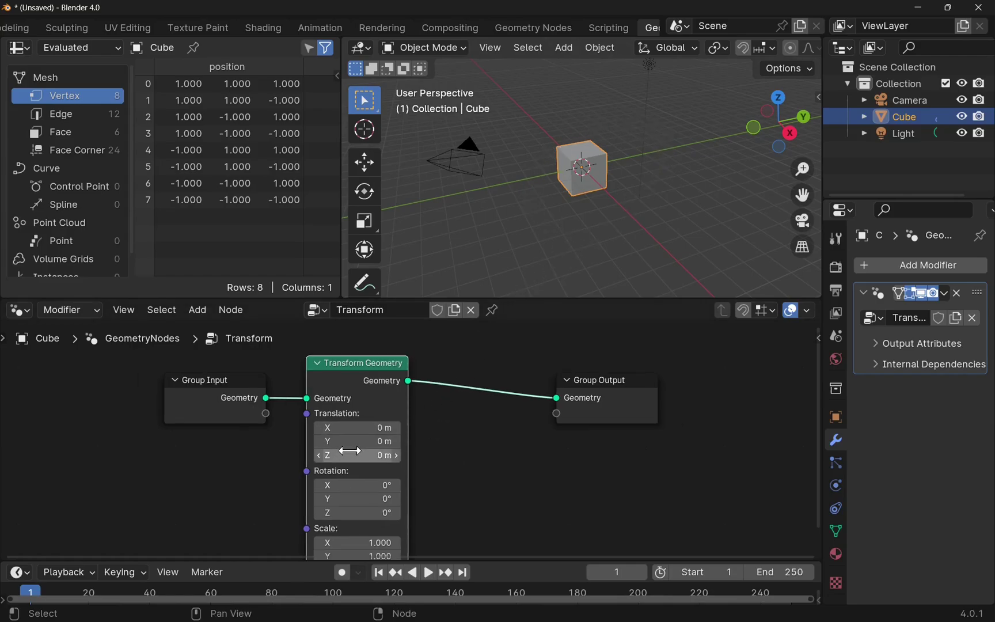
scroll(350, 451, "down", 1)
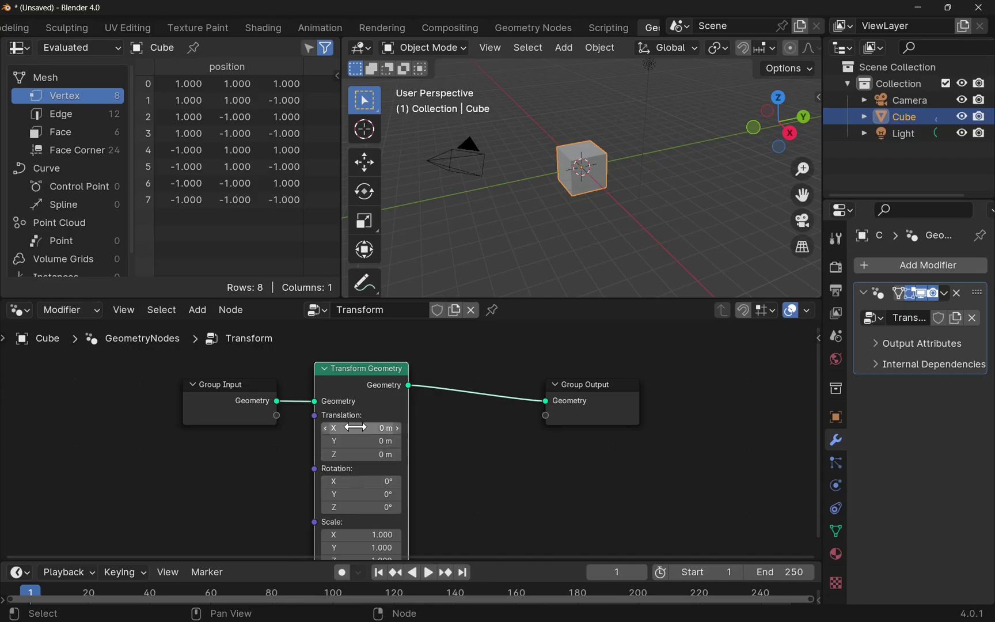
left_click(355, 427)
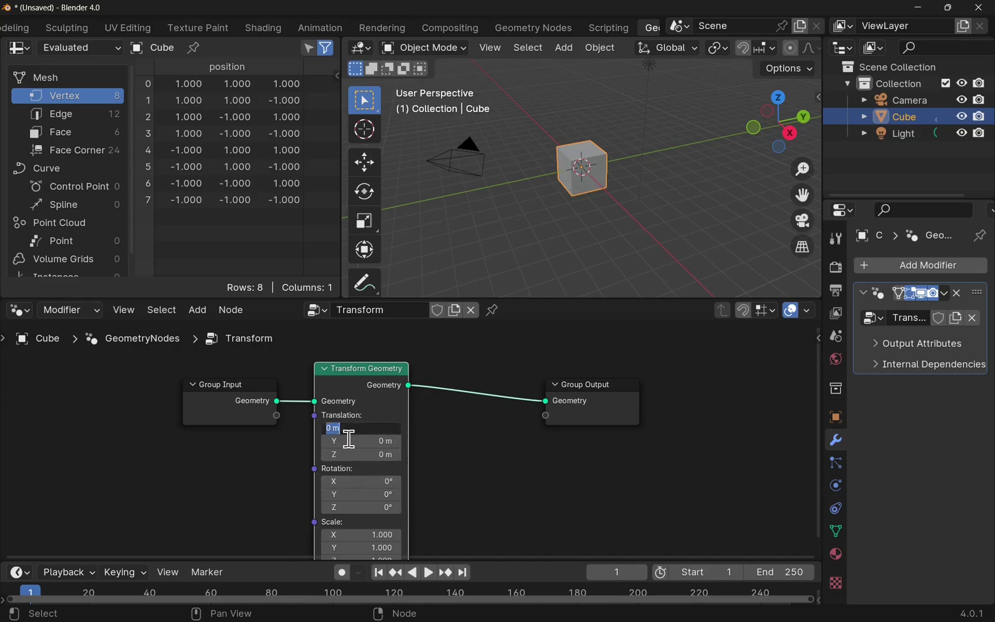
type("45")
key("Return")
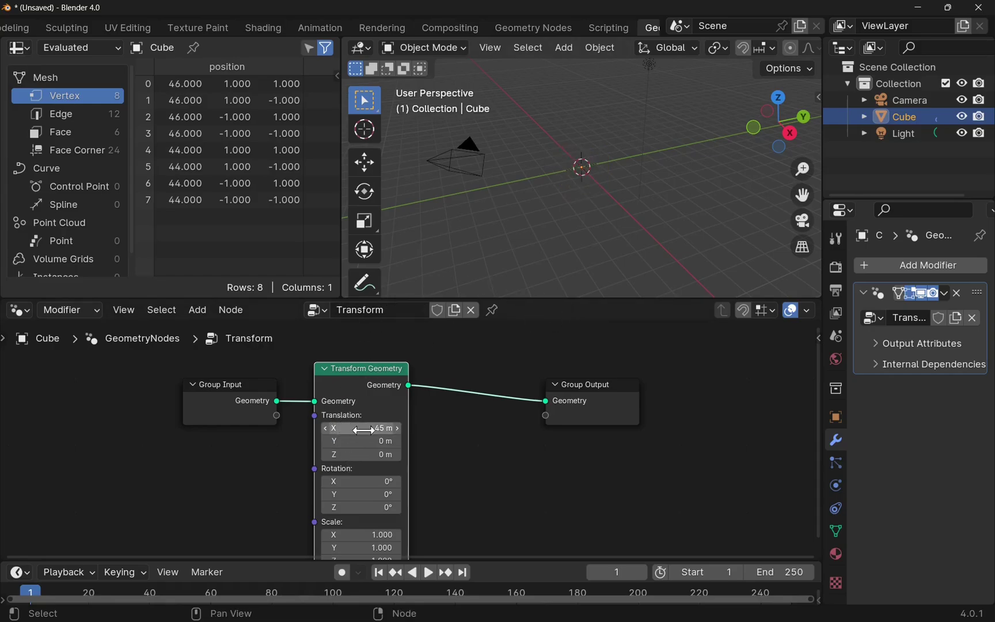
left_click_drag(362, 428, 233, 428)
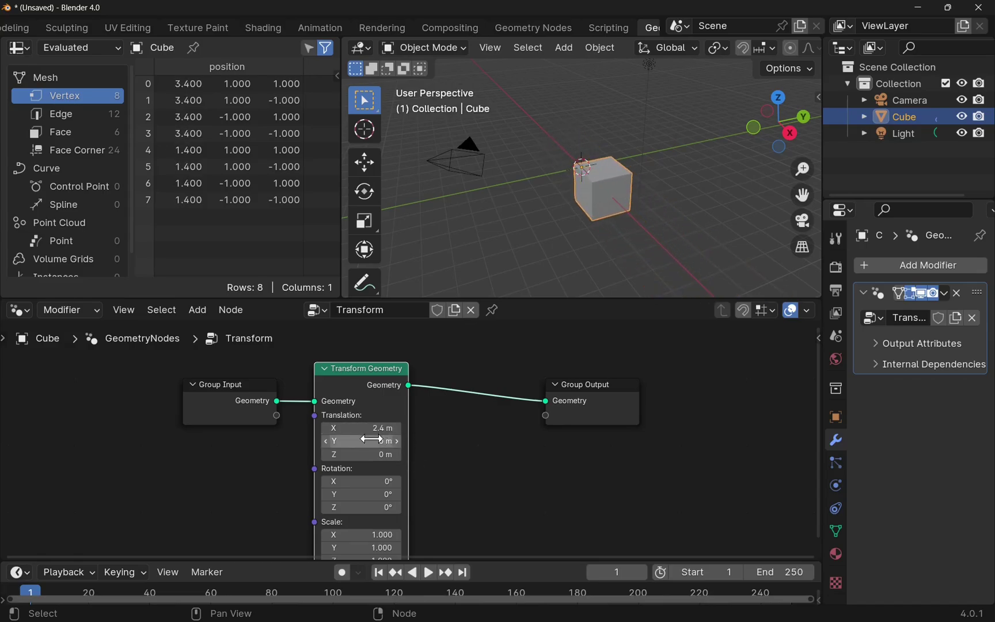
mouse_move(371, 439)
left_mouse_down()
mouse_move(417, 439)
mouse_move(367, 452)
mouse_move(399, 452)
mouse_move(368, 452)
left_mouse_up()
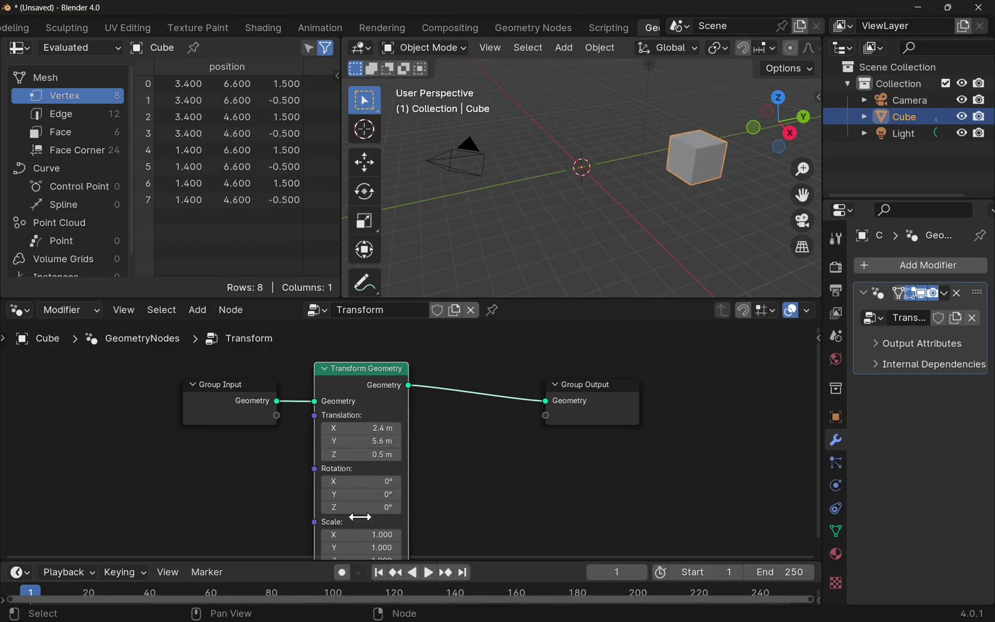
left_click_drag(361, 534, 341, 548)
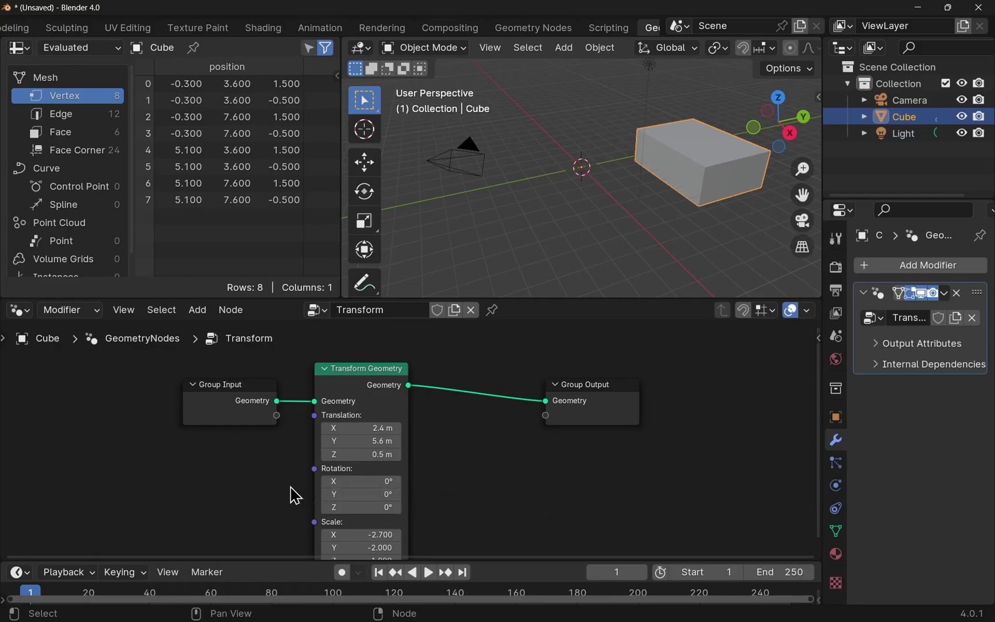
Step: Add a mesh cone to the scene and select it
scroll(297, 498, "up", 1)
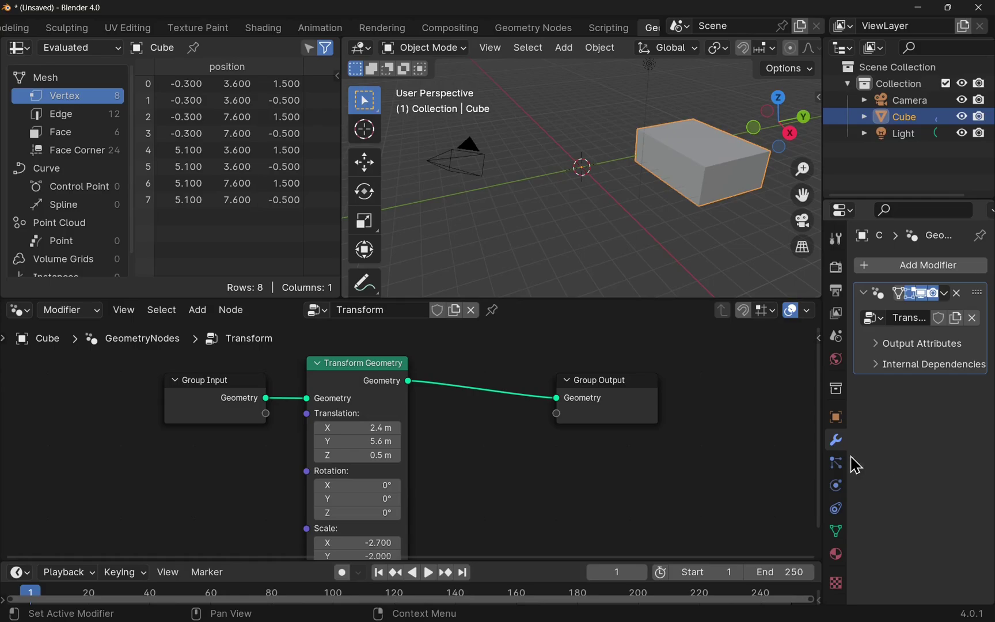
left_click(504, 216)
left_click(564, 49)
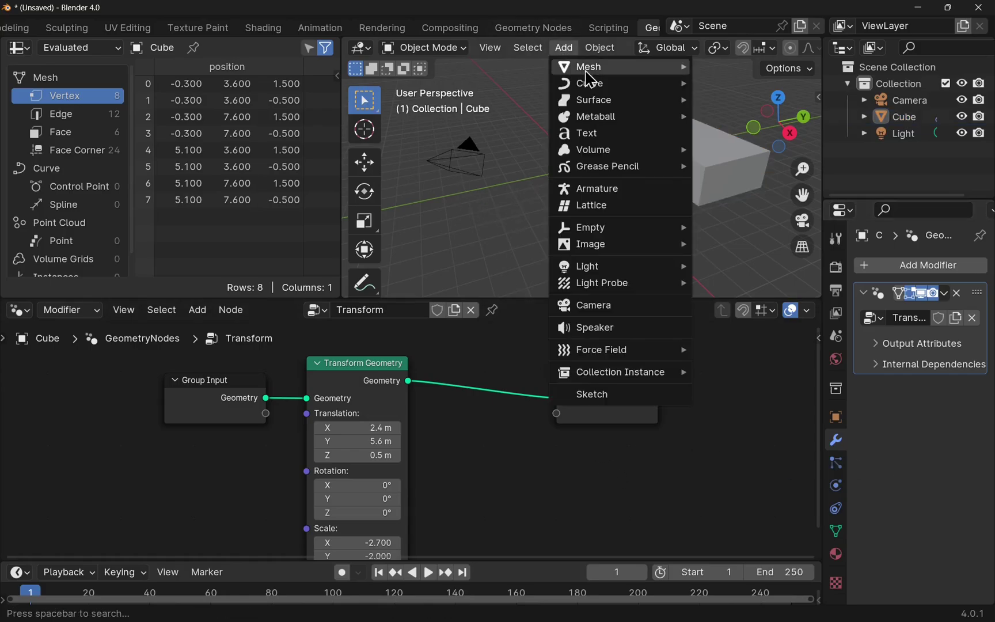
mouse_move(610, 74)
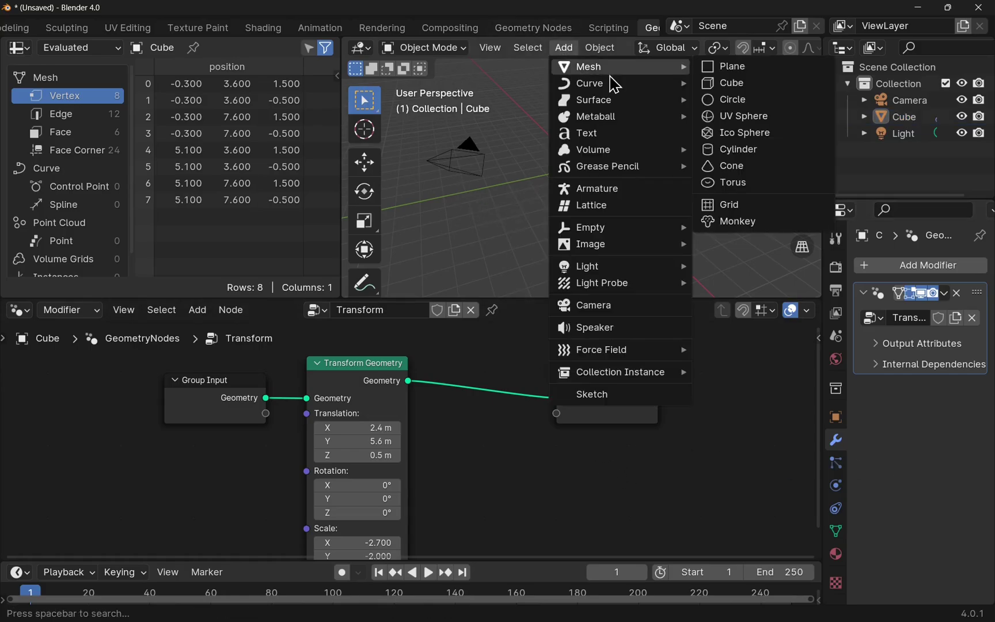
left_click(749, 167)
left_click(548, 229)
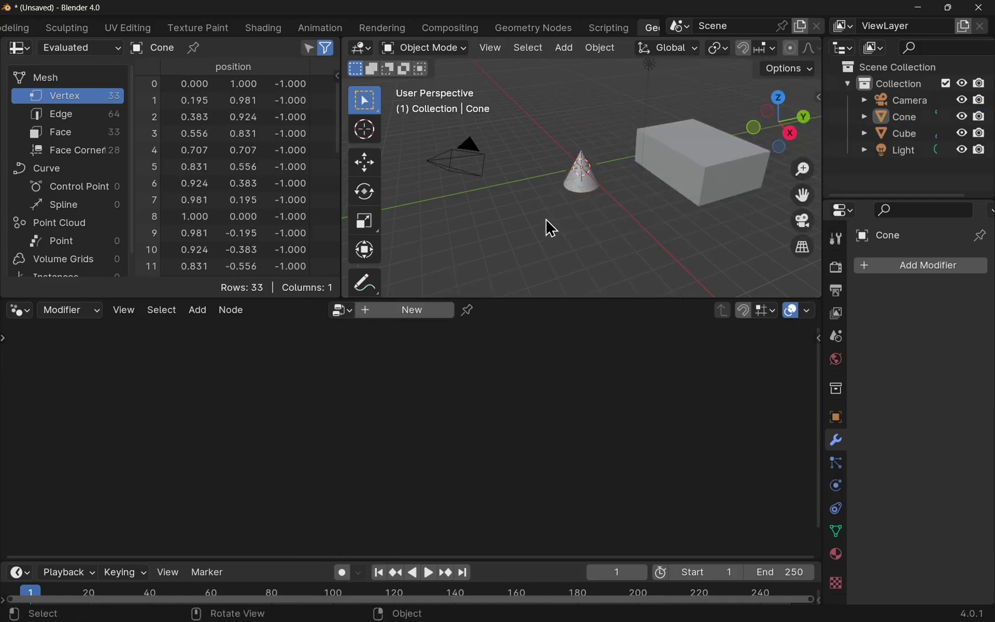
left_click(583, 195)
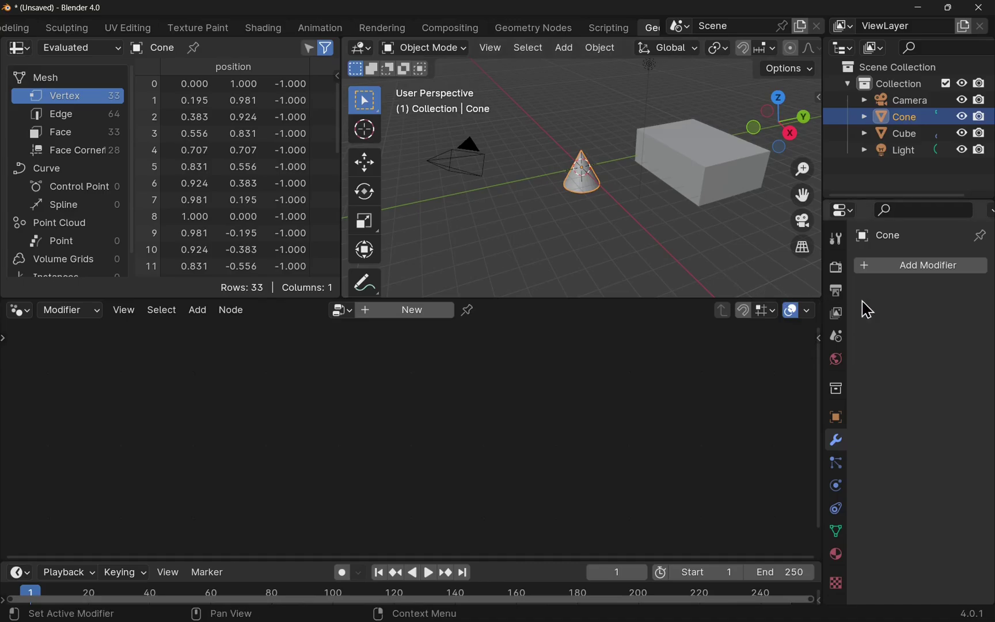
Step: Give the cone a Geometry Nodes modifier using the existing Transform node group
left_click(887, 269)
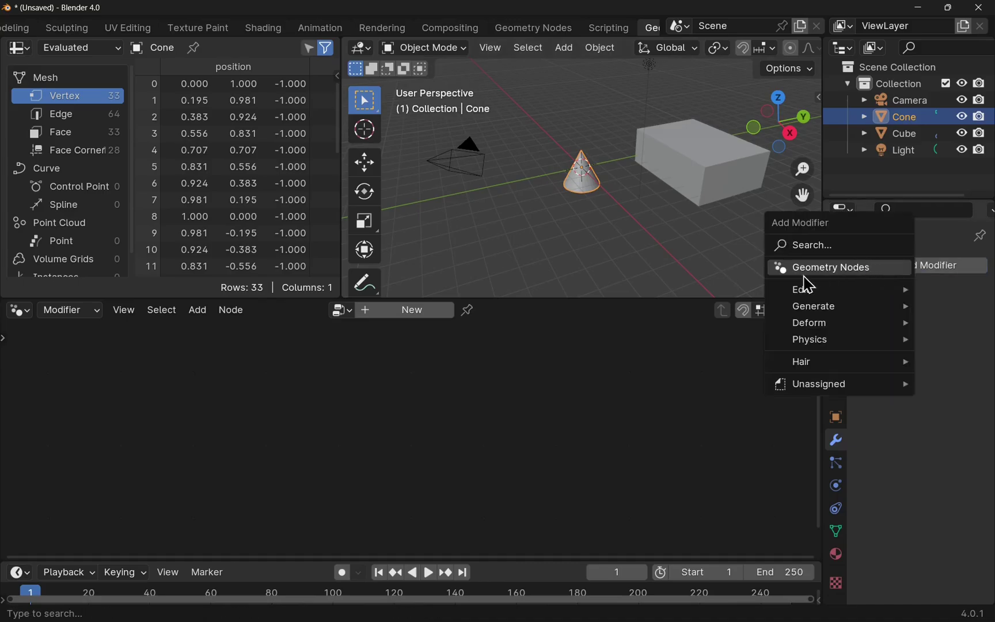
left_click(820, 269)
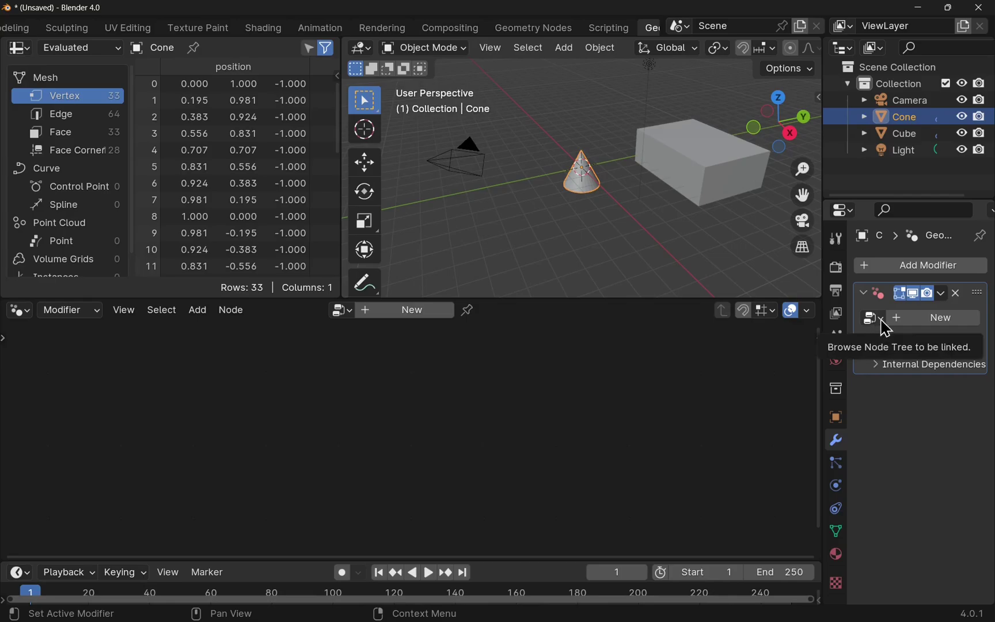
left_click(883, 320)
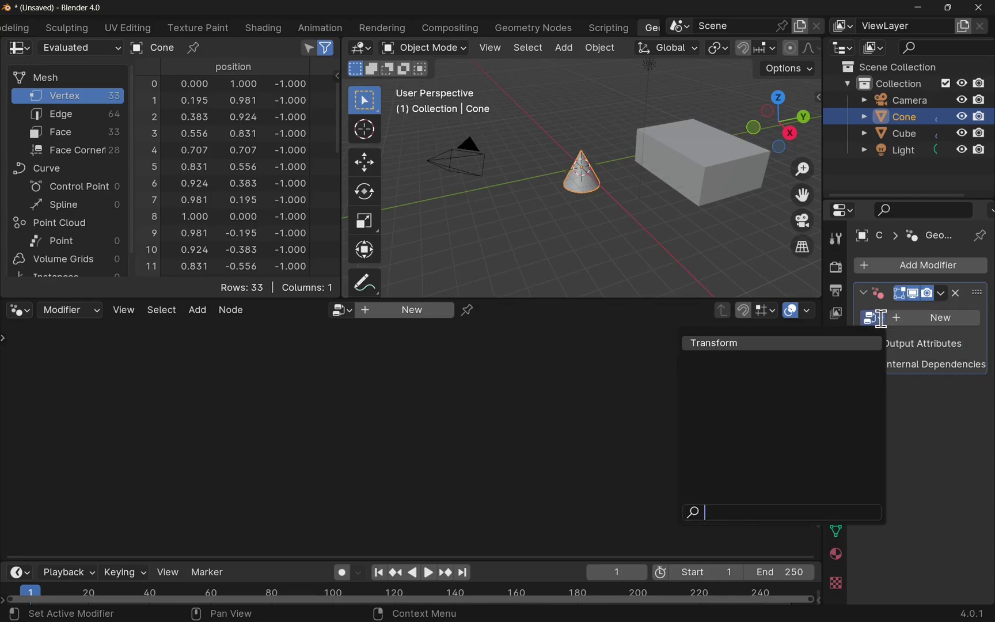
left_click(716, 344)
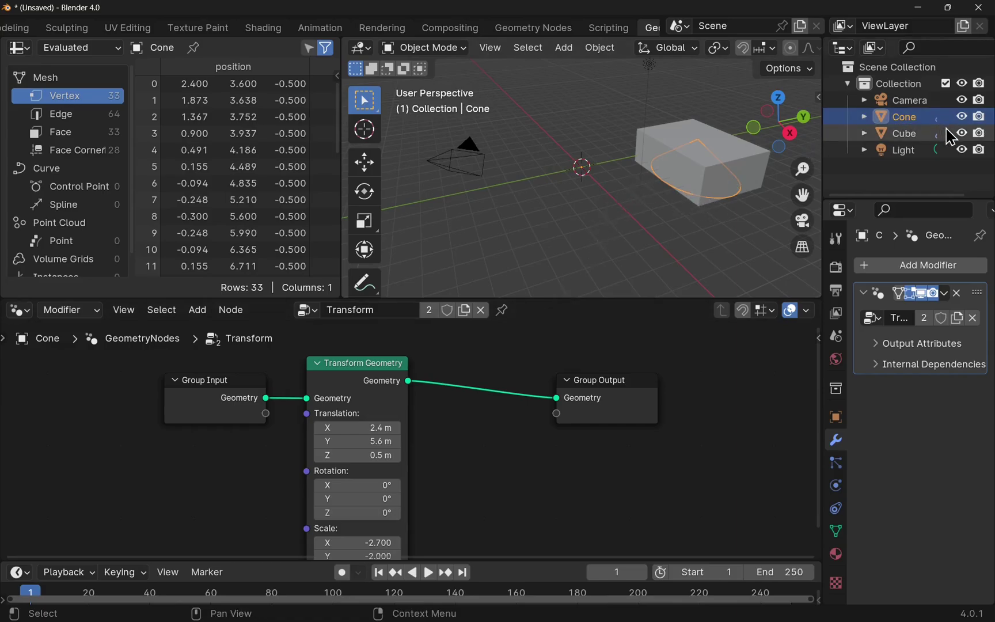
Step: Hide the Cube in the viewport using its Outliner eye icon
left_click(963, 135)
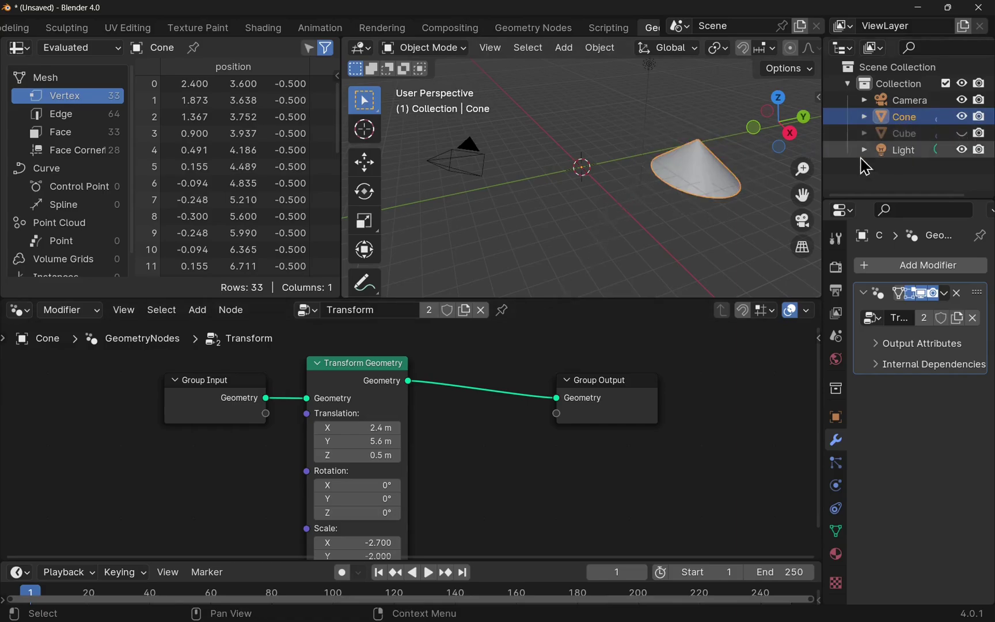